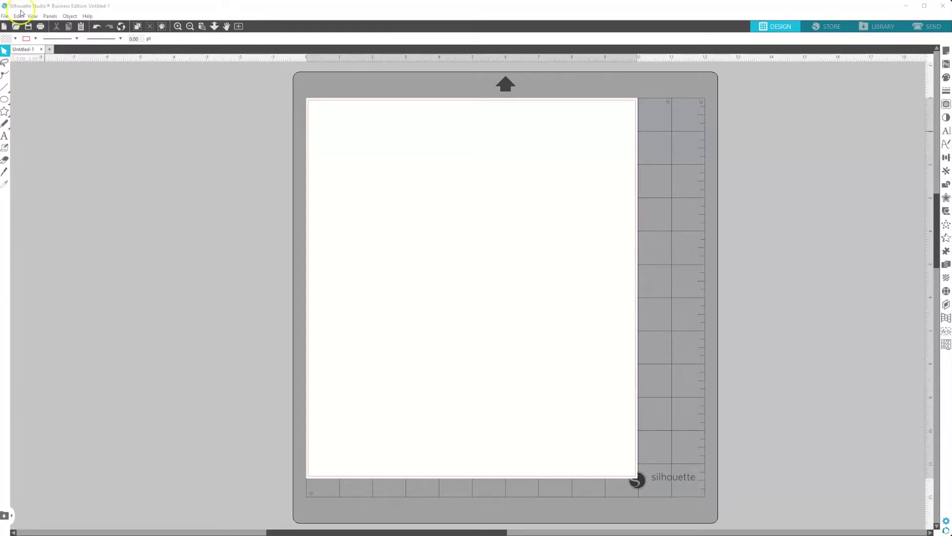
Step: Merge MUIKA-CLIPART-mermaid-backgrounds-5 x 7-01.png from the Mermaids 5 x 7 backgrounds folder onto the page
left_click(4, 16)
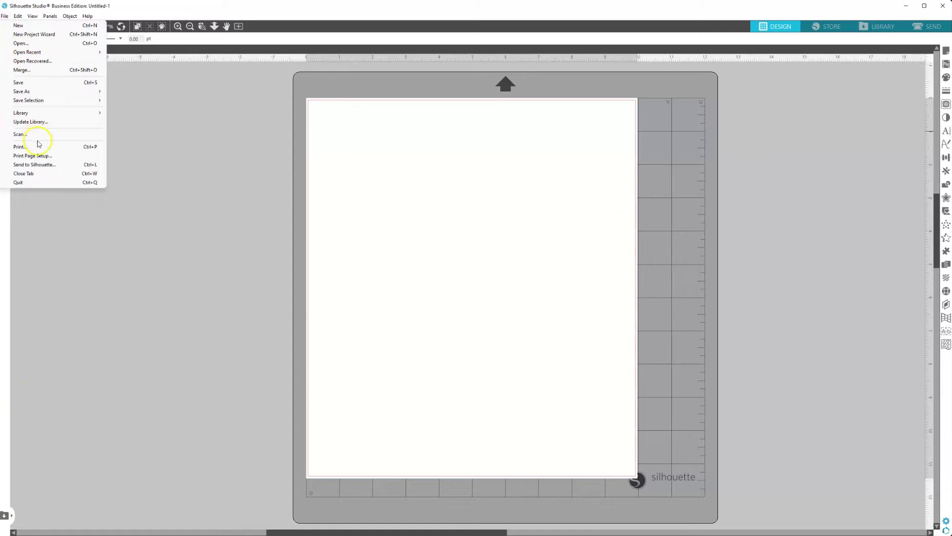
left_click(39, 72)
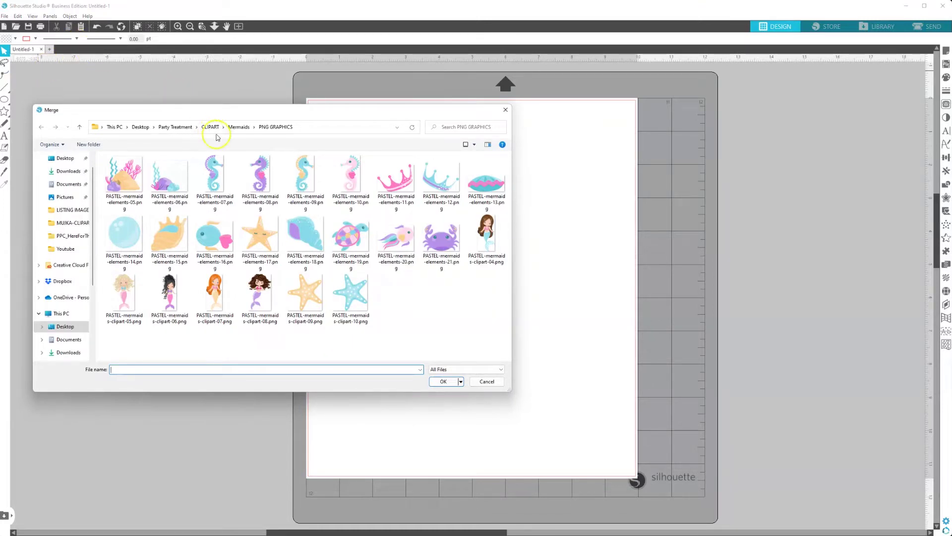
left_click(238, 127)
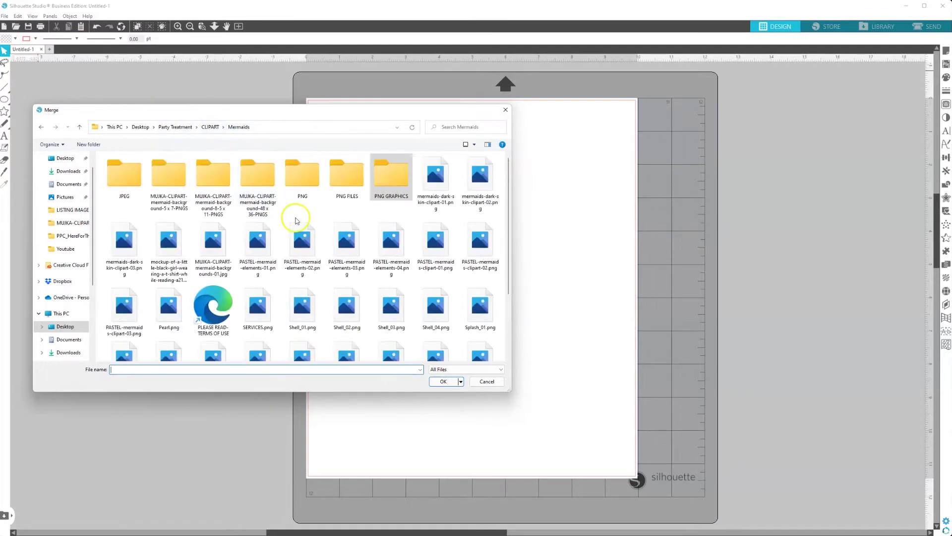
double_click(169, 196)
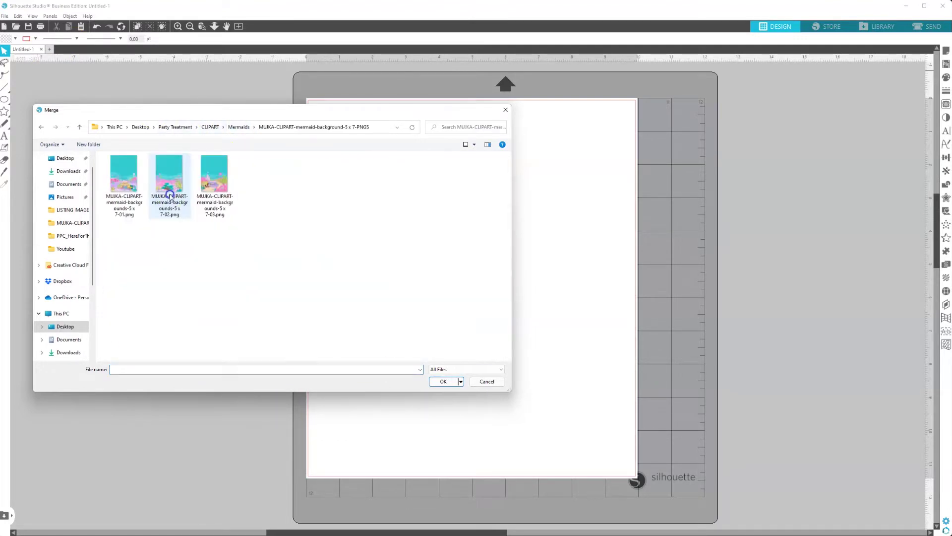
left_click(117, 174)
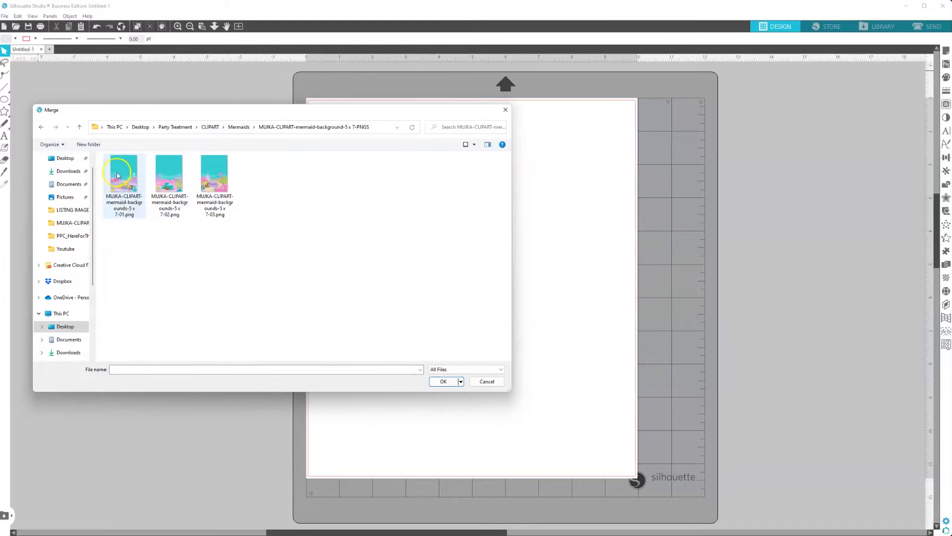
left_click(437, 385)
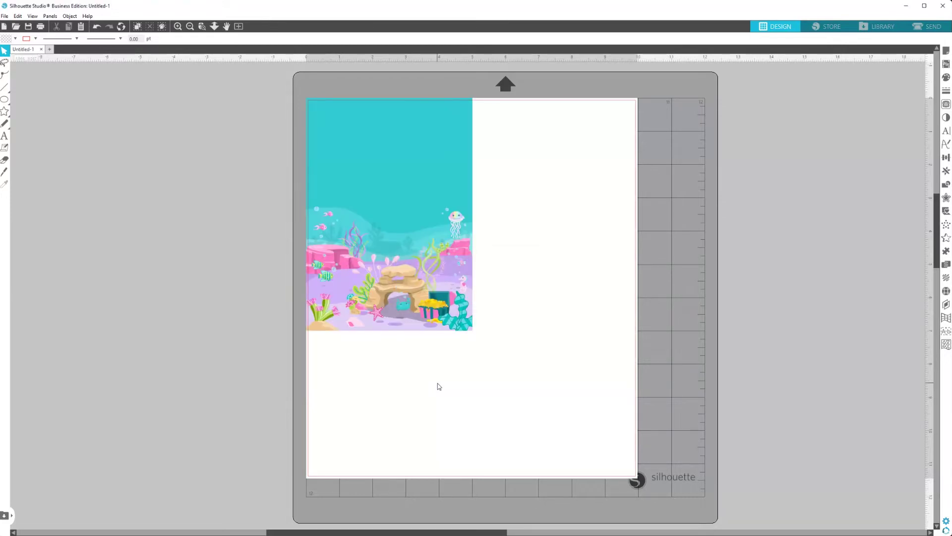
Step: Drag the mermaid background from the top-left corner toward the upper middle of the page
left_click_drag(397, 284, 444, 320)
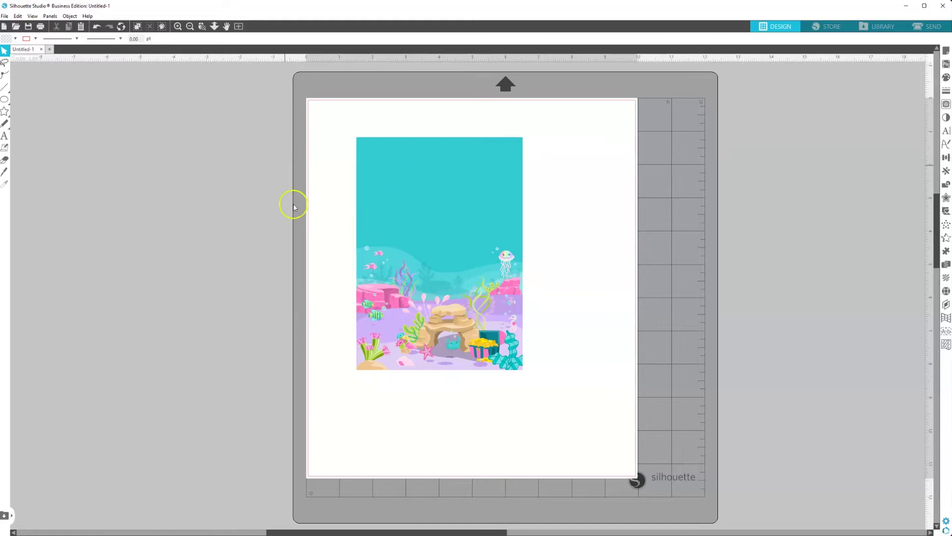
left_click_drag(400, 271, 423, 274)
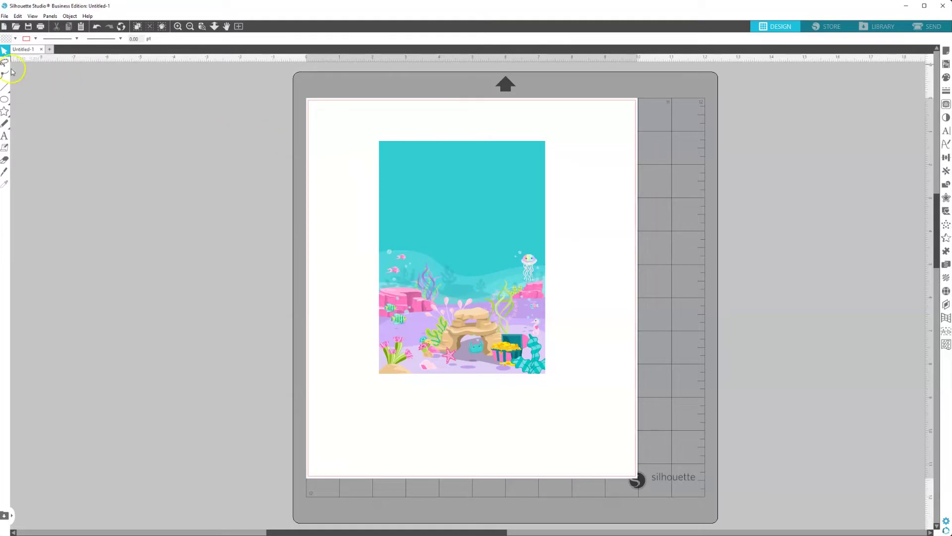
Step: Draw a 4.134 in circle with the Ellipse tool over the lower half of the background
left_click(5, 100)
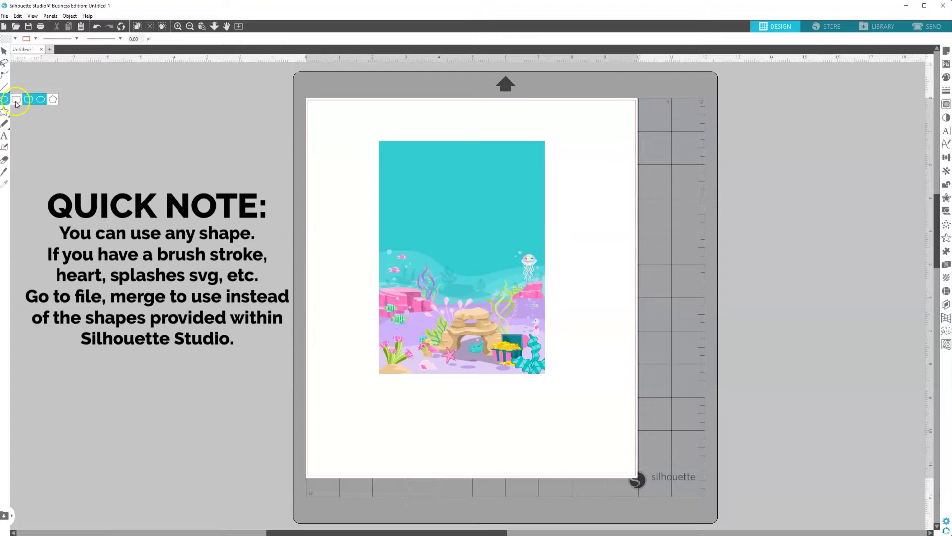
left_click(41, 99)
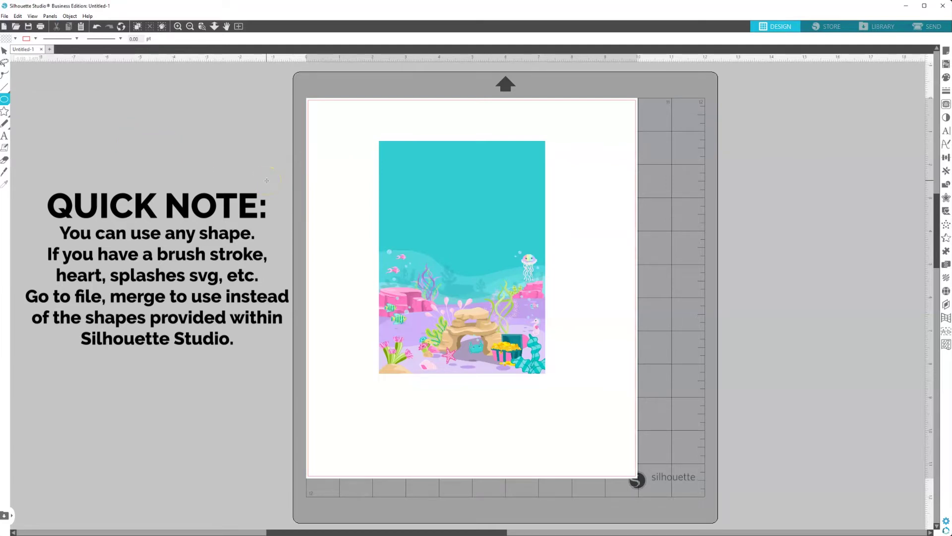
left_click(359, 228)
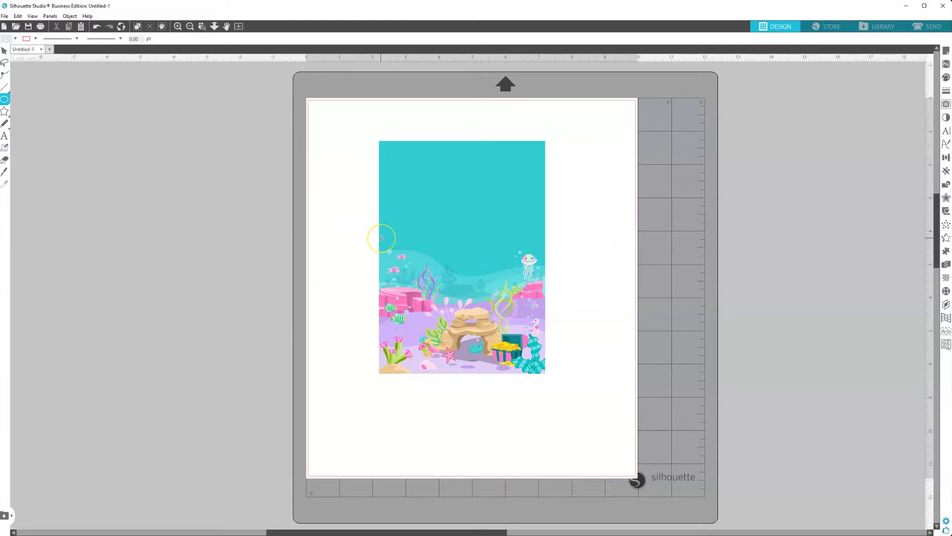
left_click_drag(392, 239, 548, 368)
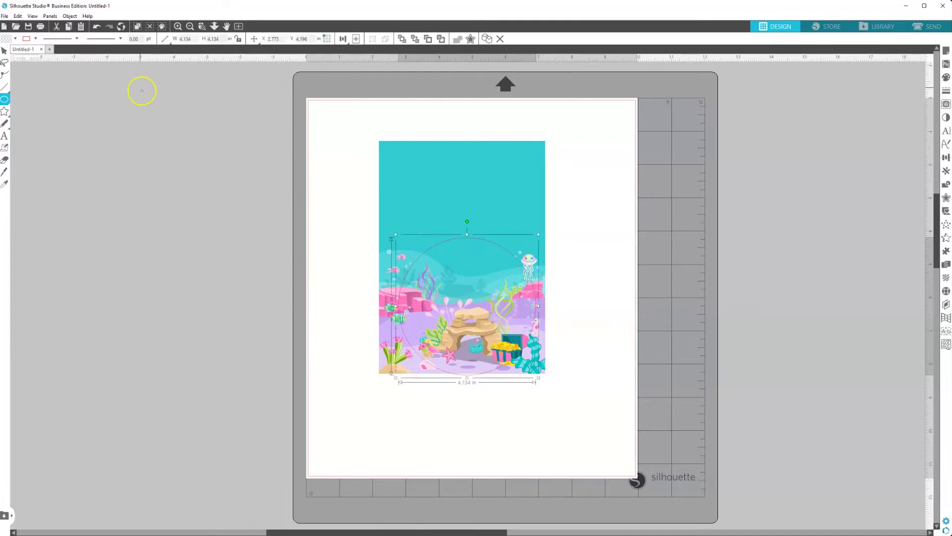
Step: Select the mermaid background image and nudge it down slightly
left_click(4, 50)
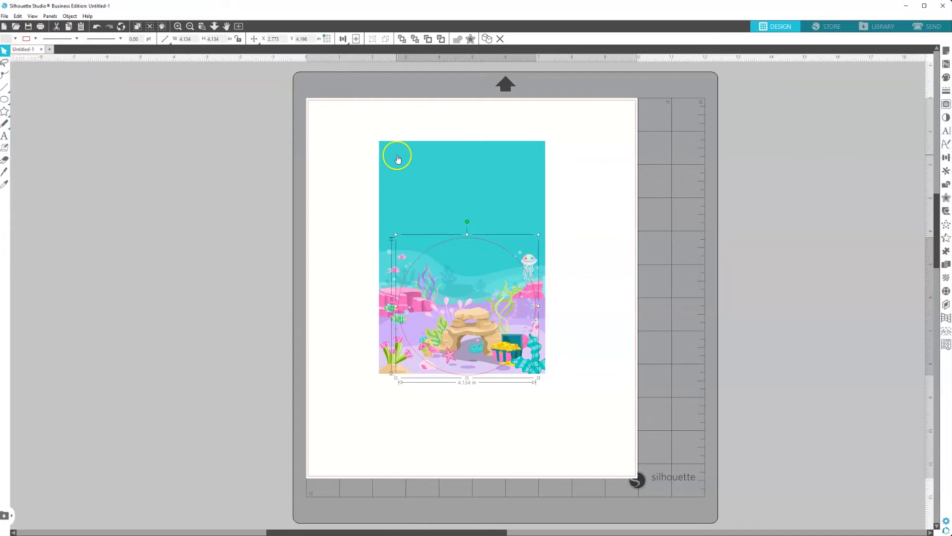
left_click(480, 182)
left_click_drag(480, 182, 475, 201)
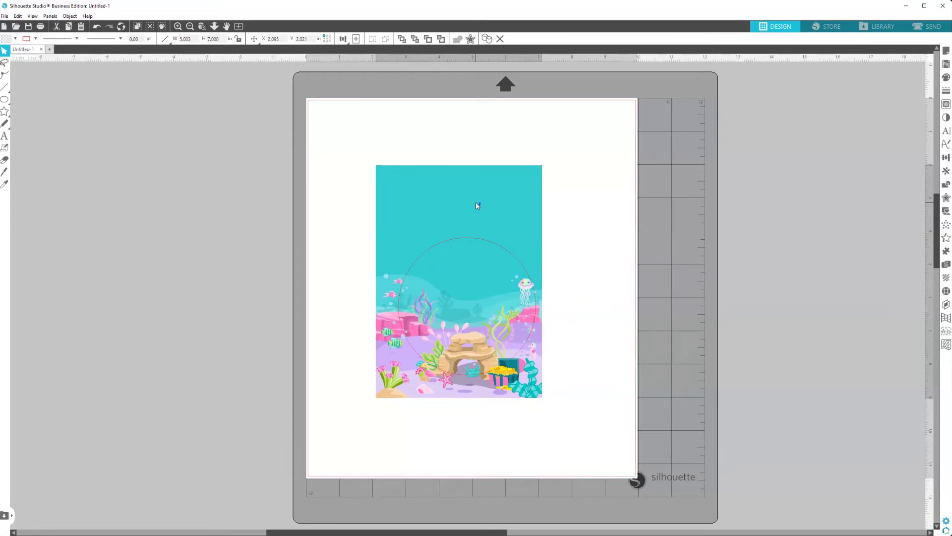
left_click_drag(476, 202, 475, 200)
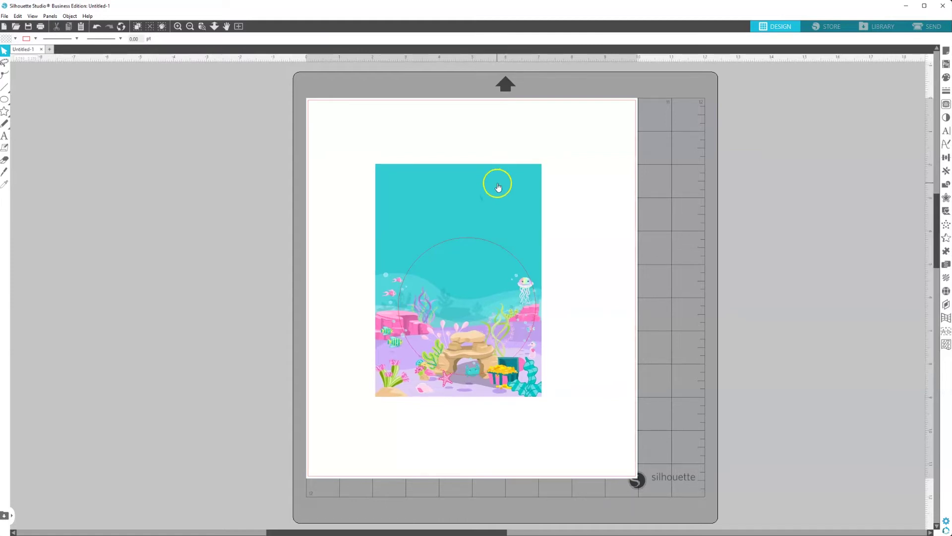
left_click(512, 175)
Step: Resize the background to 5.173 × 7.237 in and position it behind the circle
left_click_drag(544, 161, 517, 184)
left_click(527, 182)
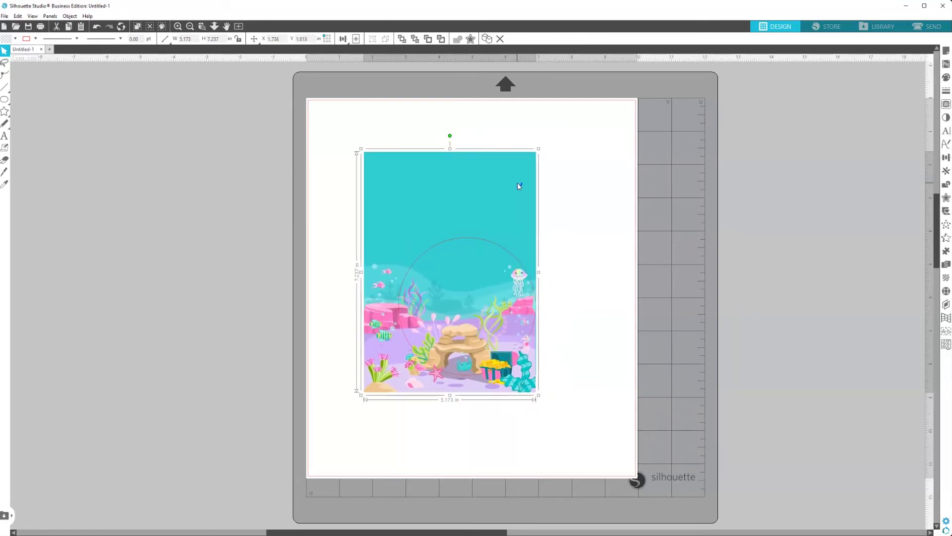
key("ctrl+z")
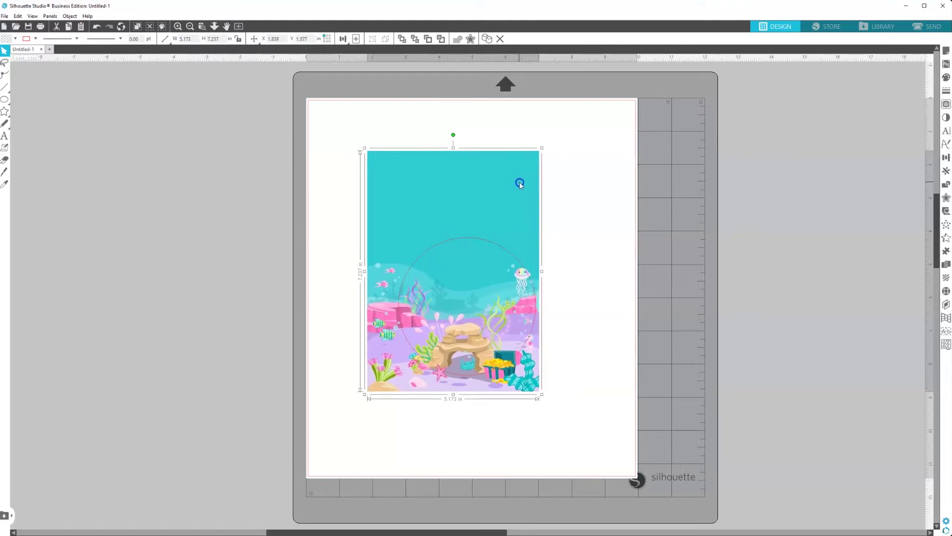
left_click_drag(520, 183, 517, 184)
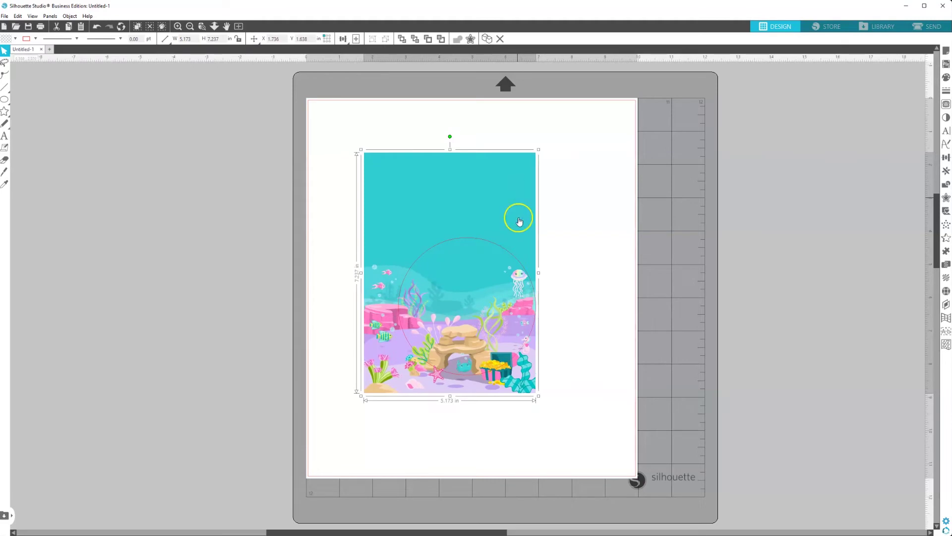
left_click_drag(517, 383, 522, 386)
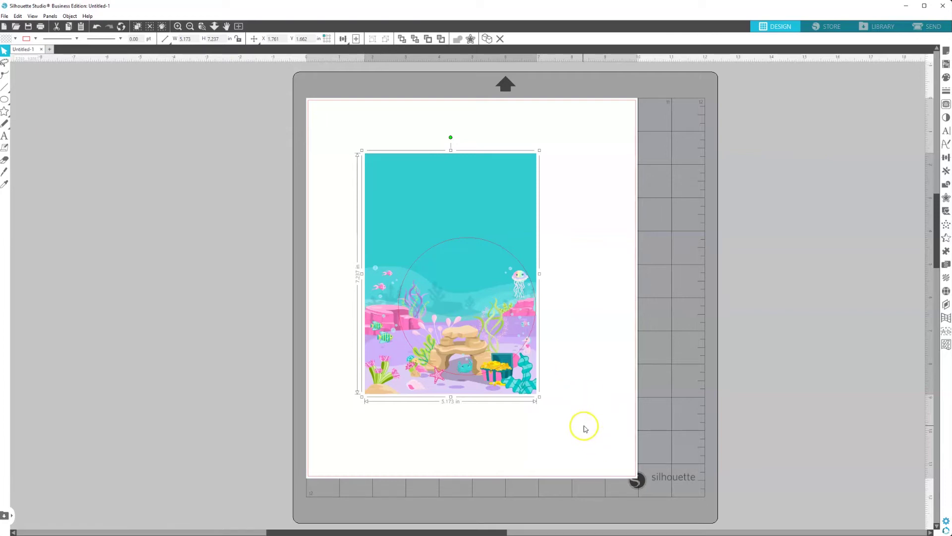
Step: Select the background and circle together and show the Modify options with weld and crop
left_click_drag(583, 425, 341, 145)
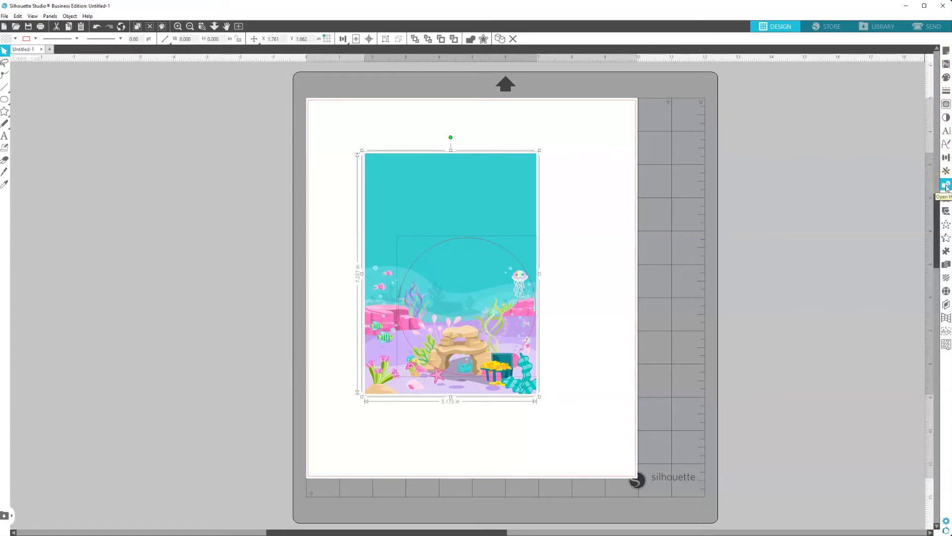
left_click(944, 185)
left_click(945, 185)
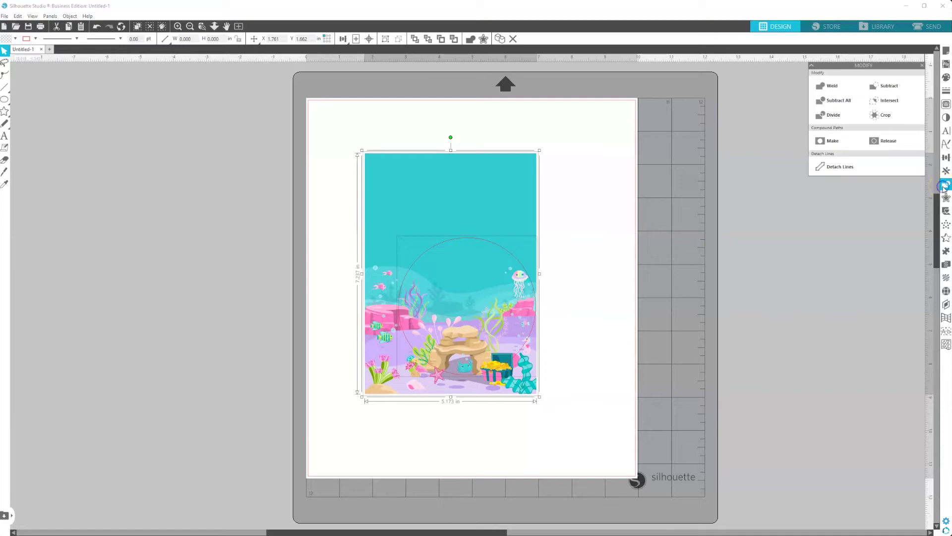
Step: Crop the background to the 4.134 in circle and move the round image to the upper-left
left_click(894, 121)
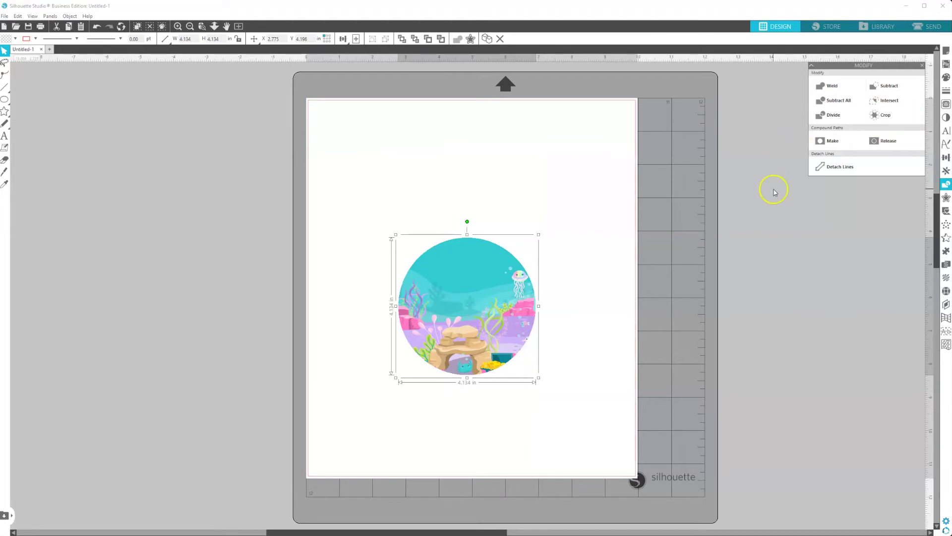
left_click_drag(488, 308, 434, 202)
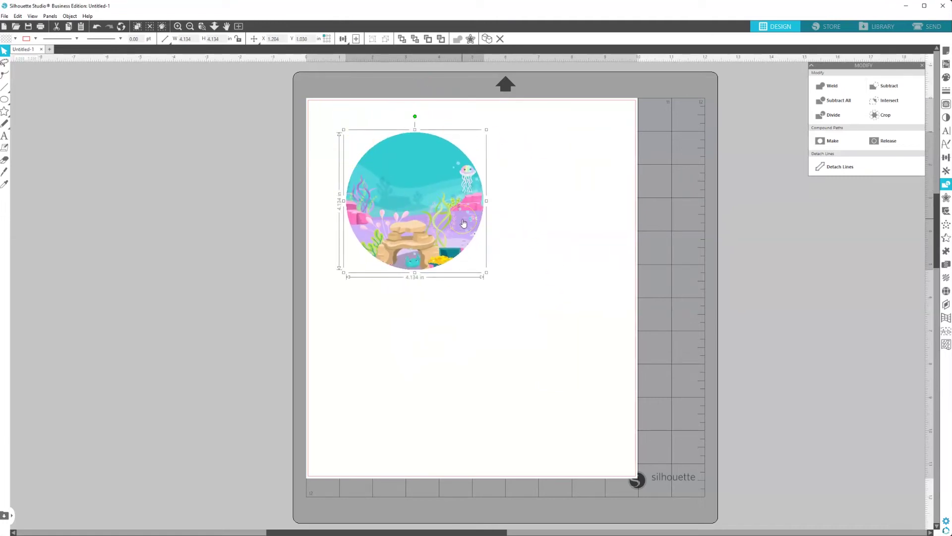
left_click_drag(413, 203, 430, 213)
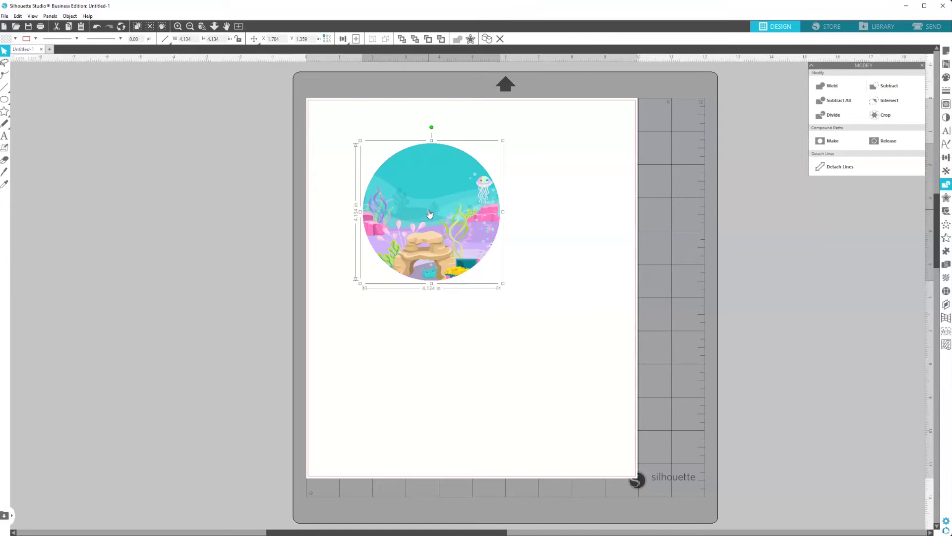
left_click_drag(430, 213, 465, 243)
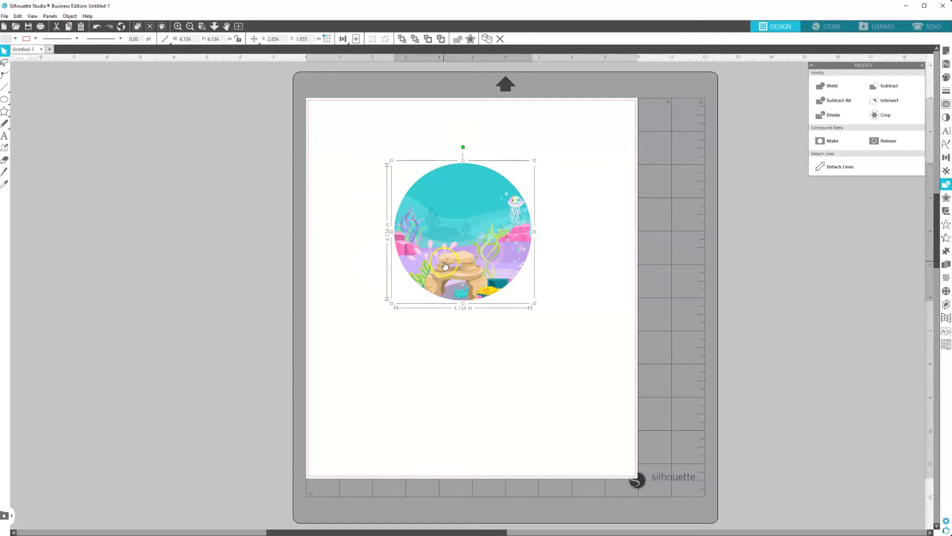
left_click_drag(445, 266, 469, 281)
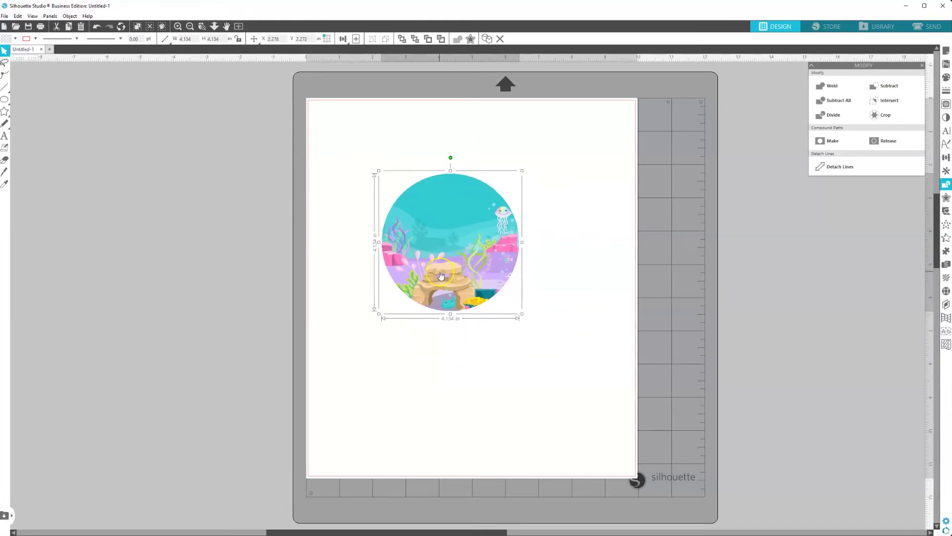
left_click_drag(441, 276, 480, 286)
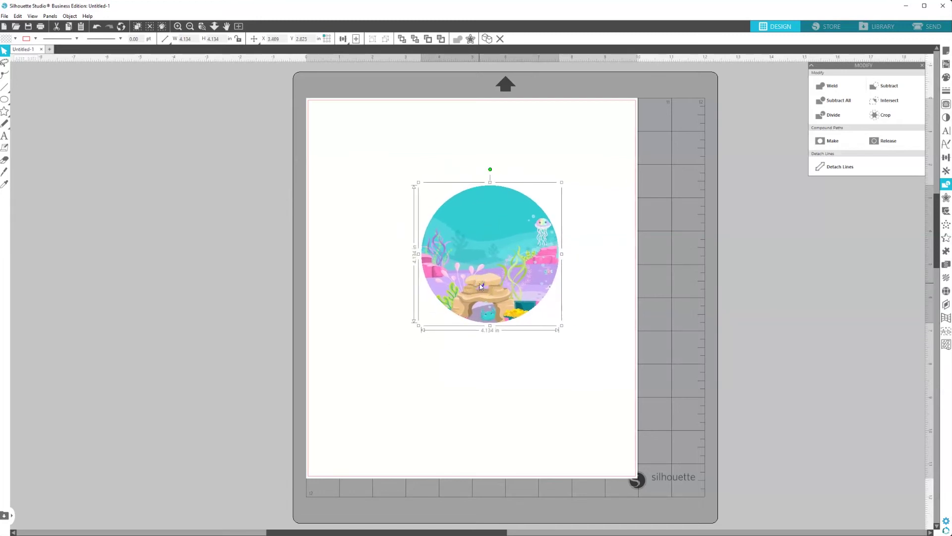
left_click_drag(481, 287, 397, 215)
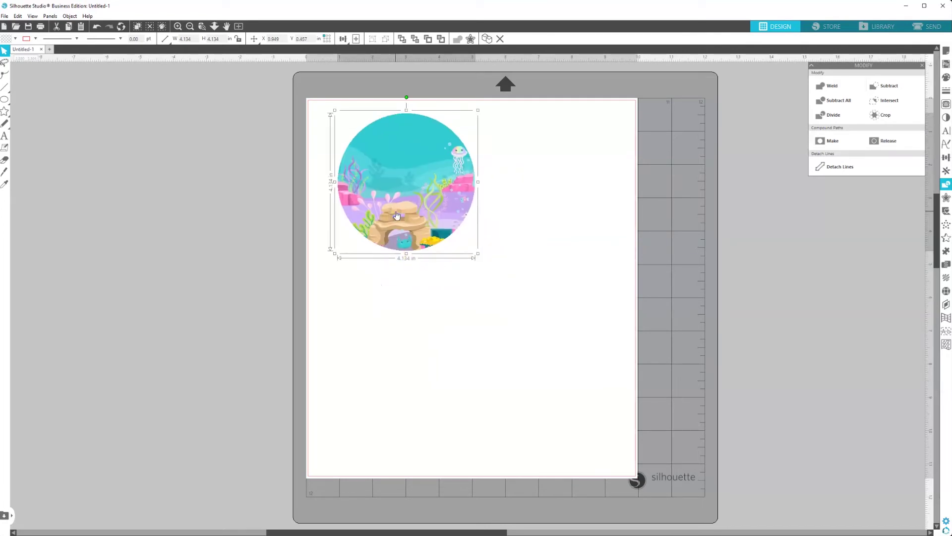
Step: Merge AdobeStock_288330184.jpeg from the Downloads folder into the design
left_click(4, 17)
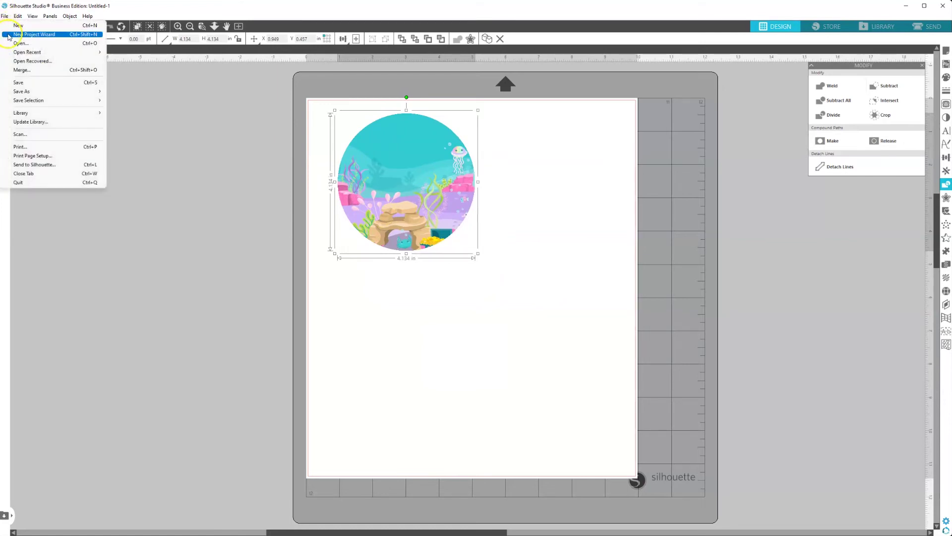
left_click(28, 71)
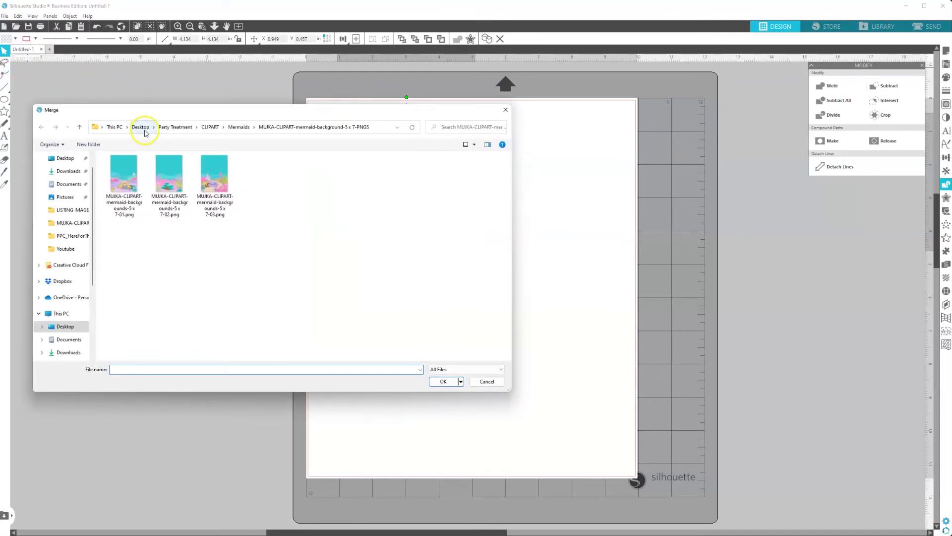
left_click(69, 352)
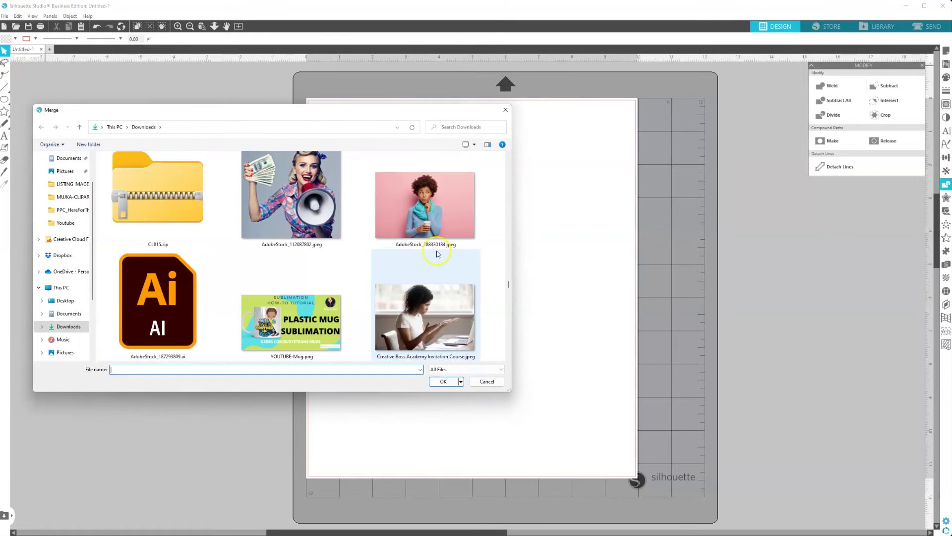
left_click(426, 238)
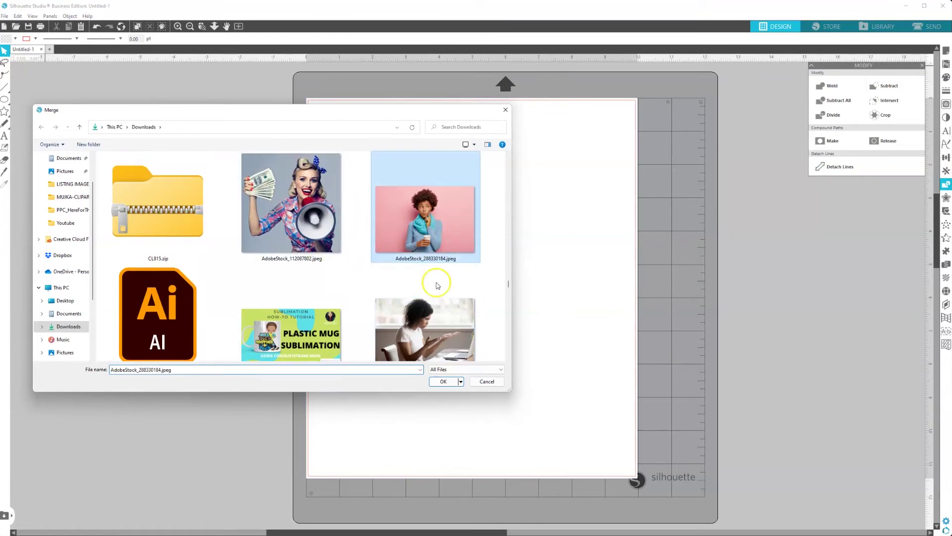
left_click(443, 381)
left_click(455, 362)
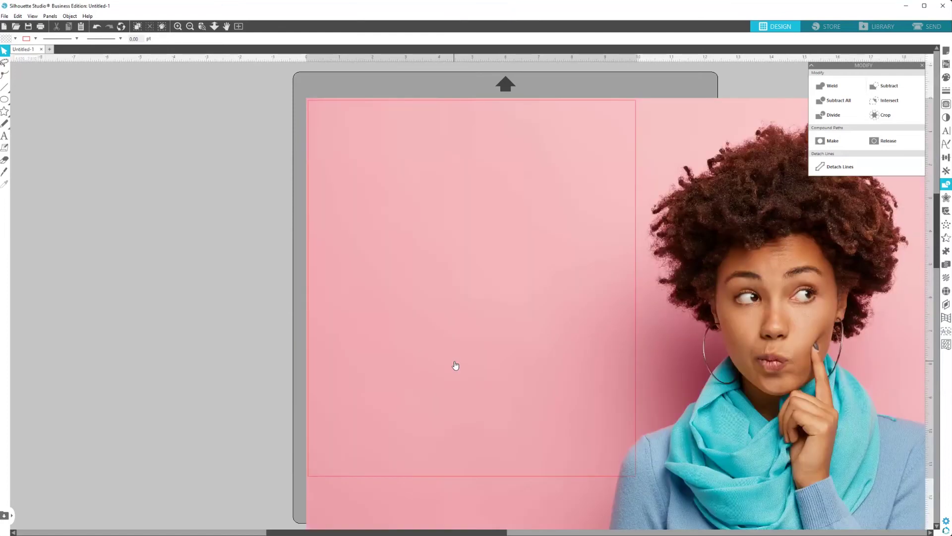
Step: Lock proportions and scale the woman's photo to 5.607 × 3.738 in, below-right of the circle
left_click_drag(515, 323, 410, 282)
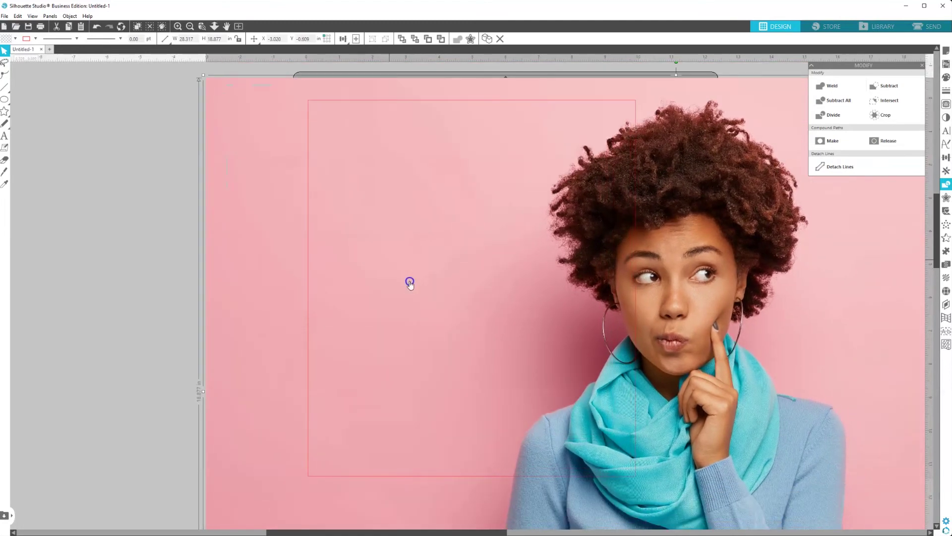
left_click(239, 40)
double_click(190, 40)
type("10")
key("Return")
left_click_drag(687, 407, 506, 368)
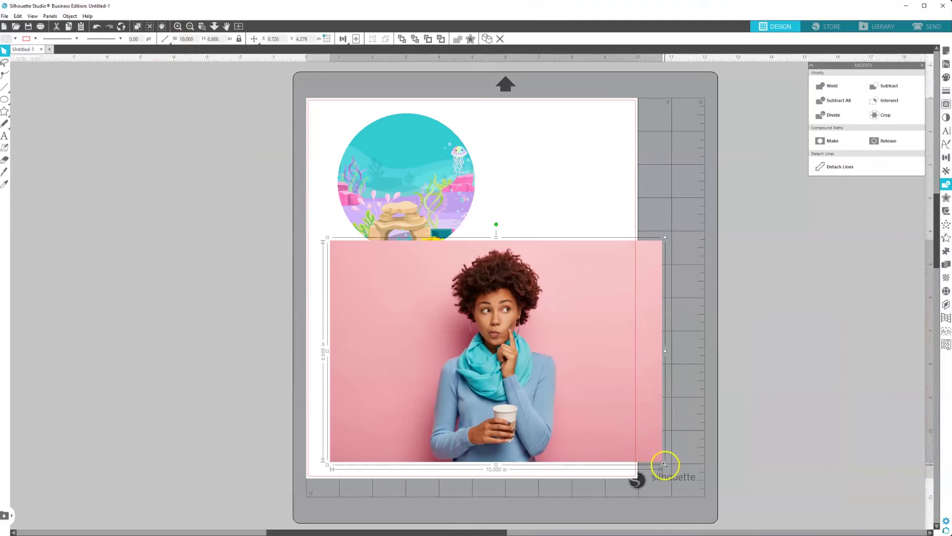
left_click_drag(665, 464, 520, 368)
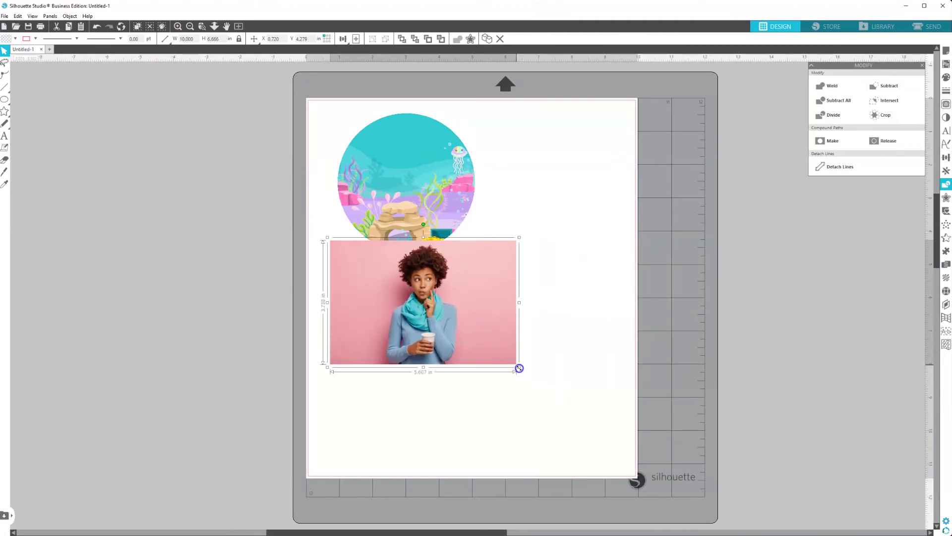
left_click_drag(478, 344, 533, 330)
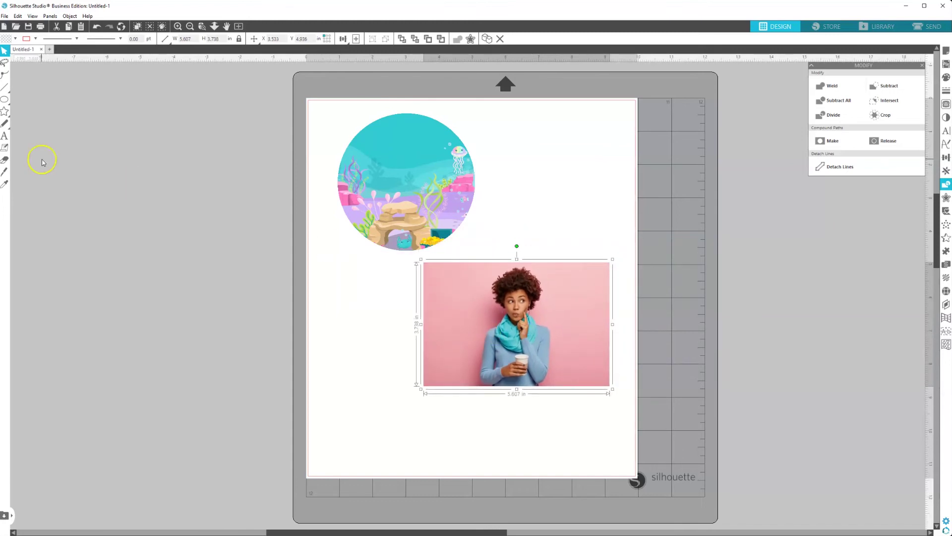
Step: Add a number 2 in the FREShman font to the left of the woman's photo
left_click(4, 139)
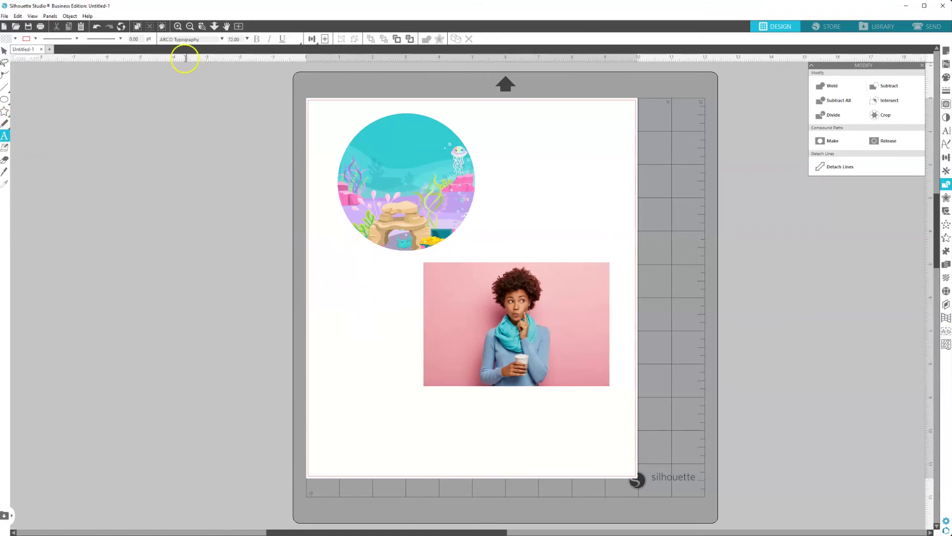
left_click_drag(213, 40, 155, 42)
type("FREShman")
left_click(374, 307)
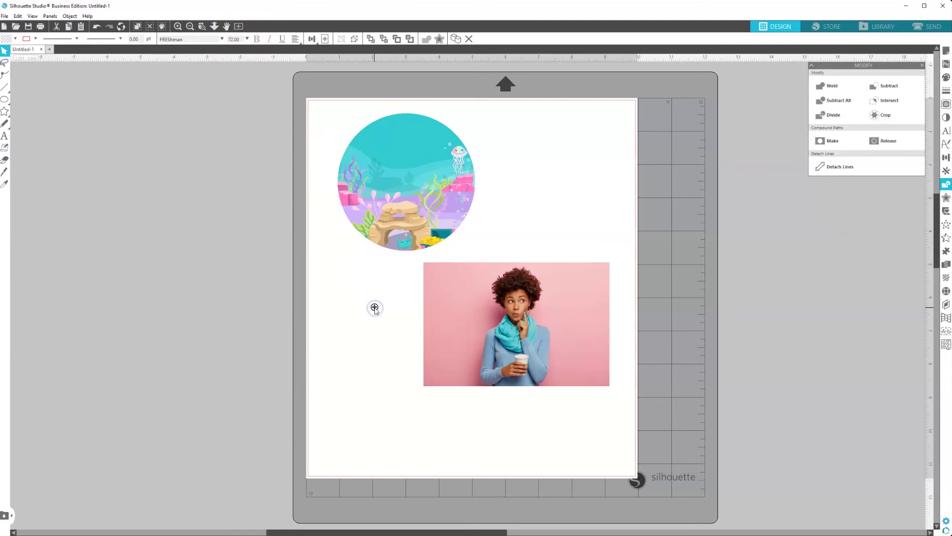
type("2")
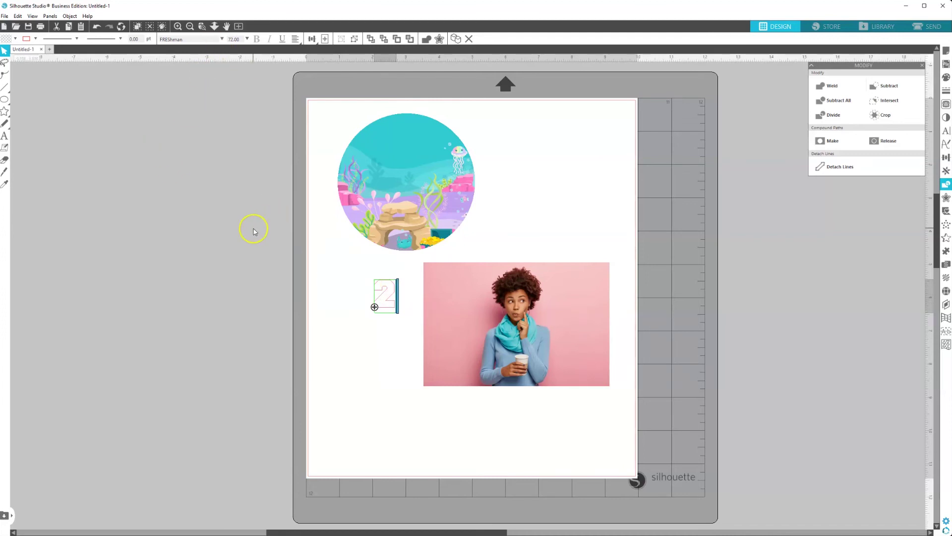
left_click(377, 308)
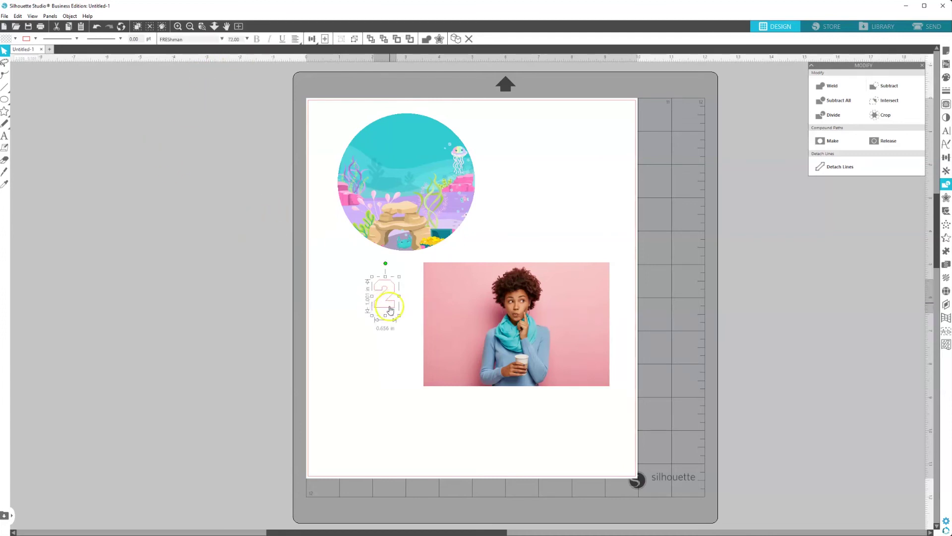
Step: Enlarge the 2 over the woman and scale her photo to 6.588 × 4.392 in behind it
left_click_drag(382, 312, 513, 308)
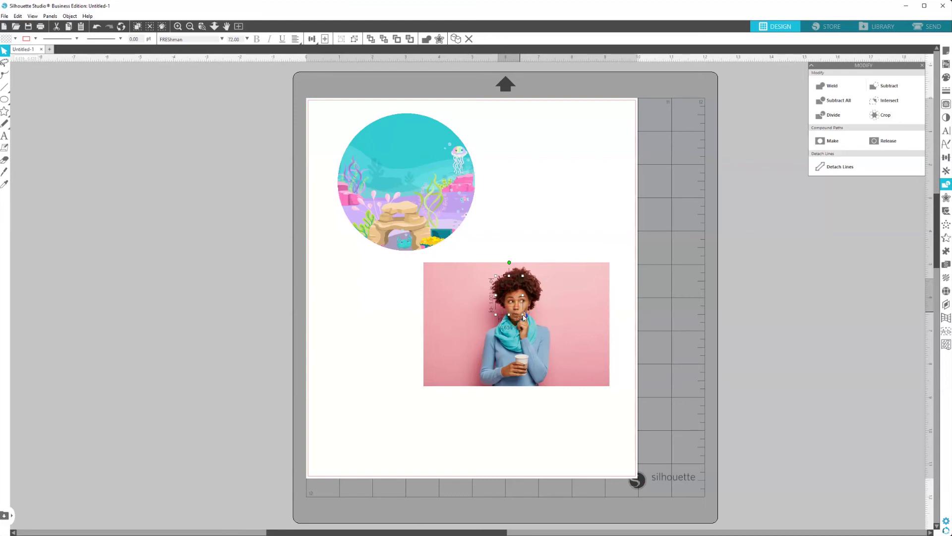
left_click_drag(524, 316, 538, 375)
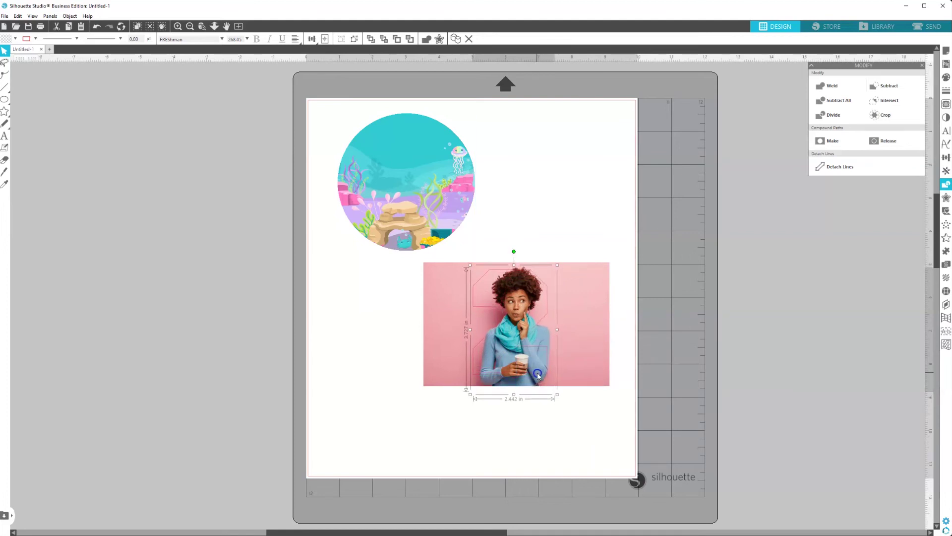
left_click(593, 377)
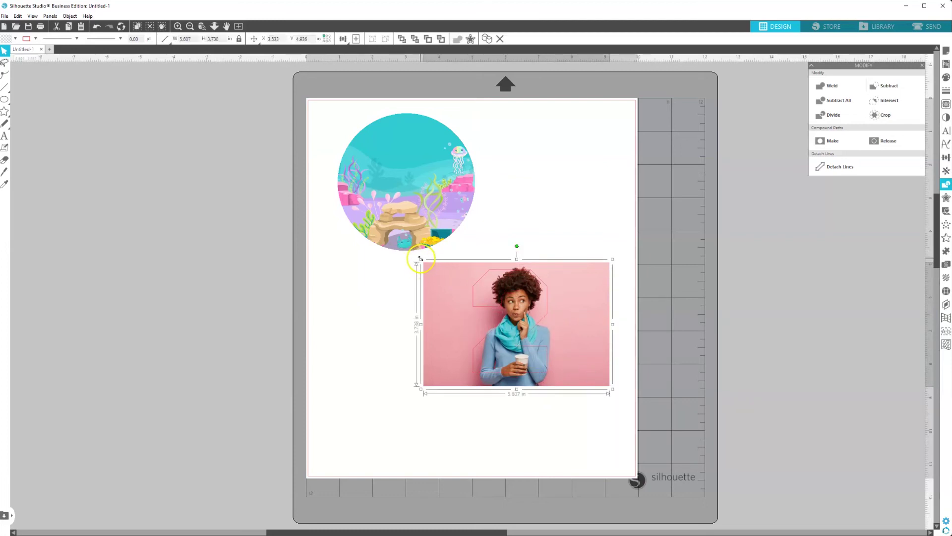
left_click_drag(420, 259, 387, 241)
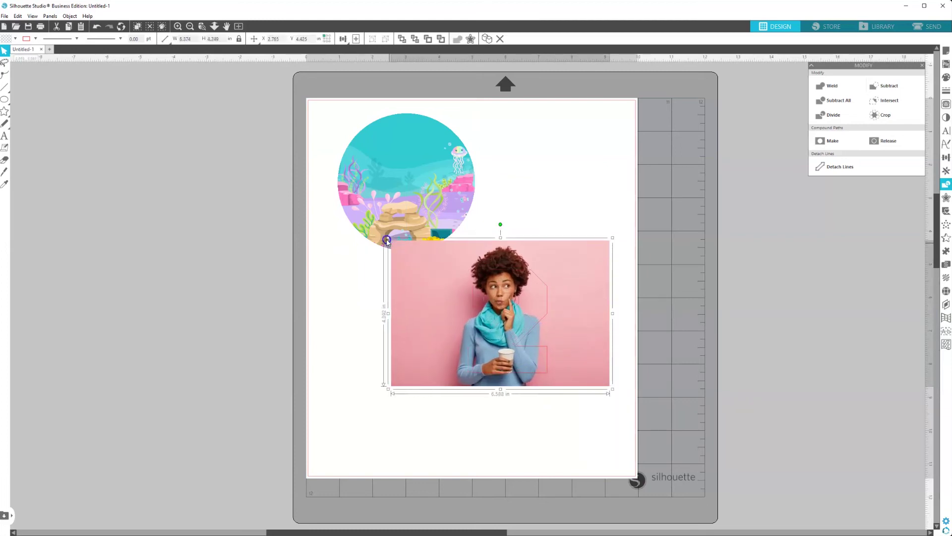
left_click_drag(569, 319, 606, 335)
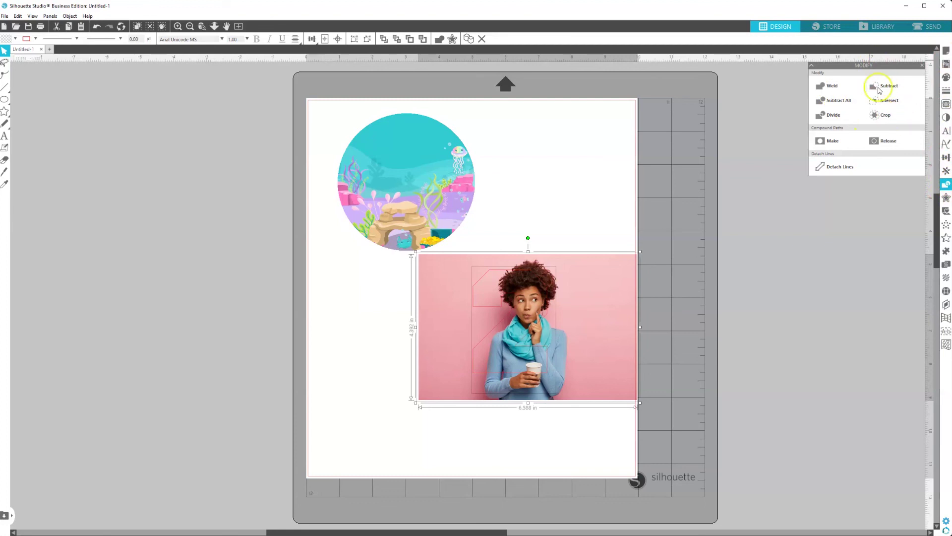
Step: Crop the woman's photo into the 2 shape and move it below the mermaid circle
left_click(888, 117)
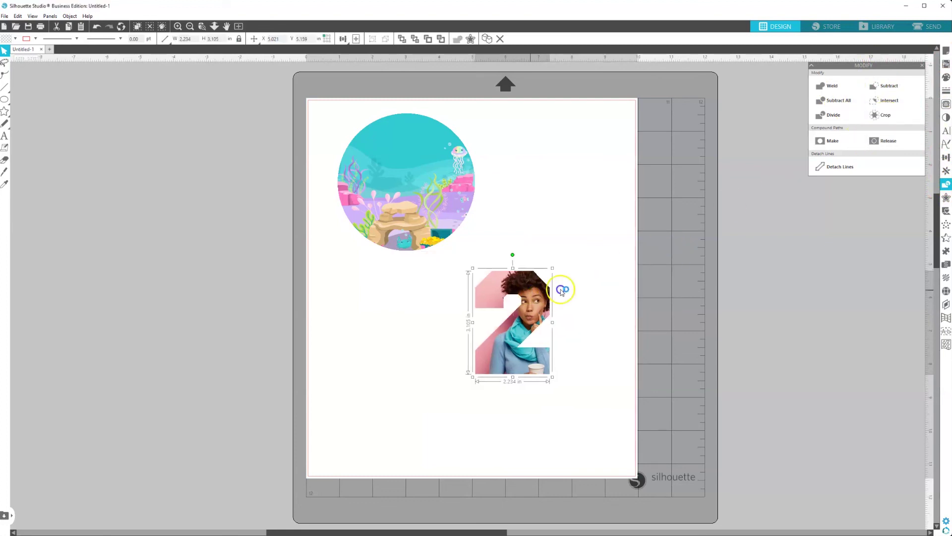
left_click_drag(531, 292, 448, 300)
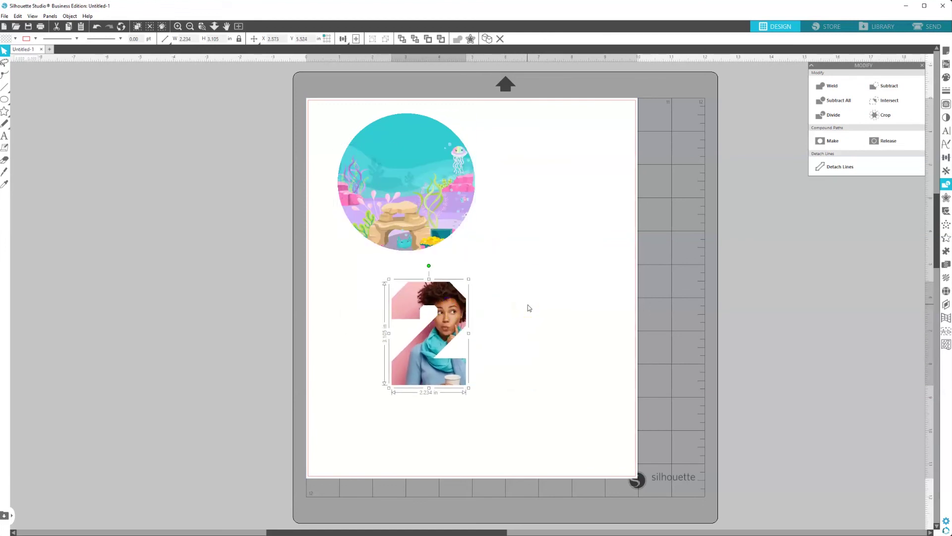